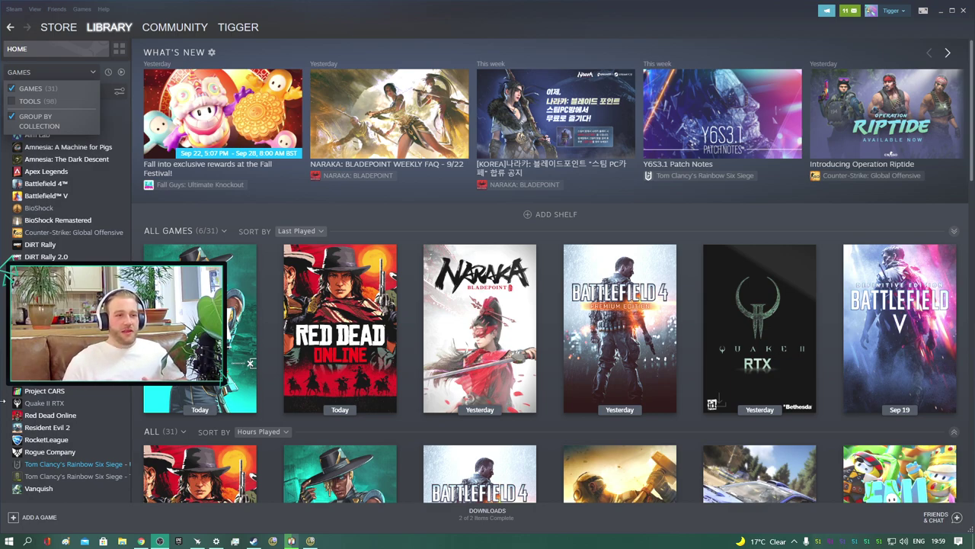
Review the general controller settings and the options for the detected Nintendo Switch Pro Controller, and close the settings
left_click(16, 9)
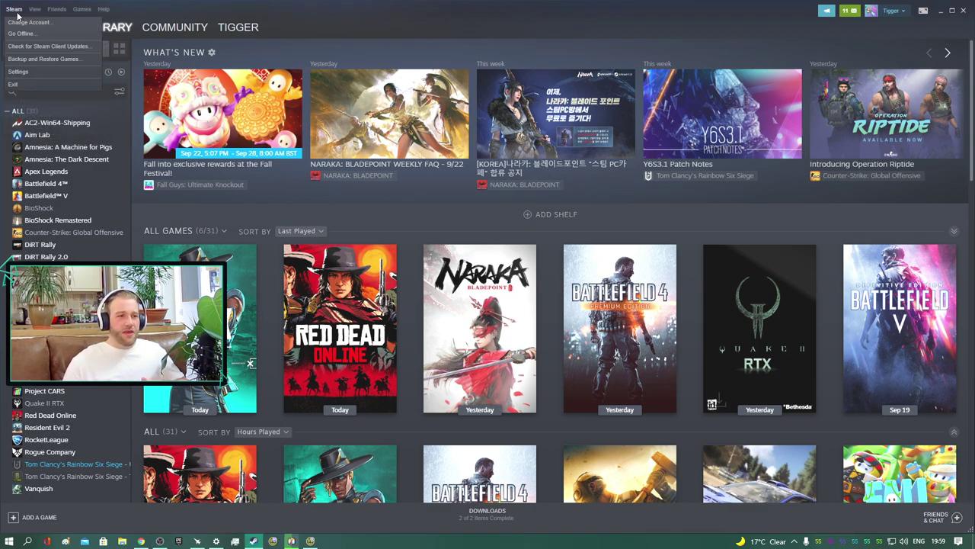
left_click(23, 73)
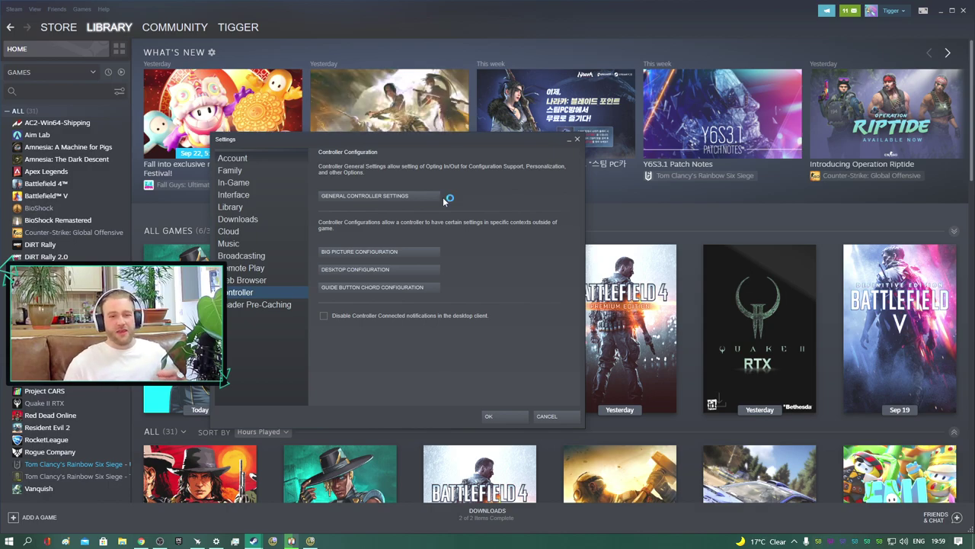
left_click(392, 198)
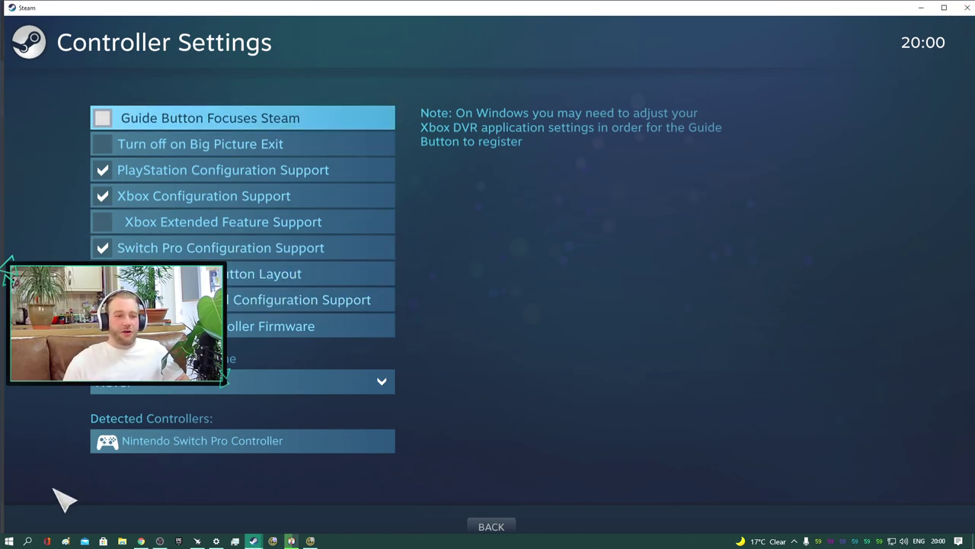
left_click(208, 442)
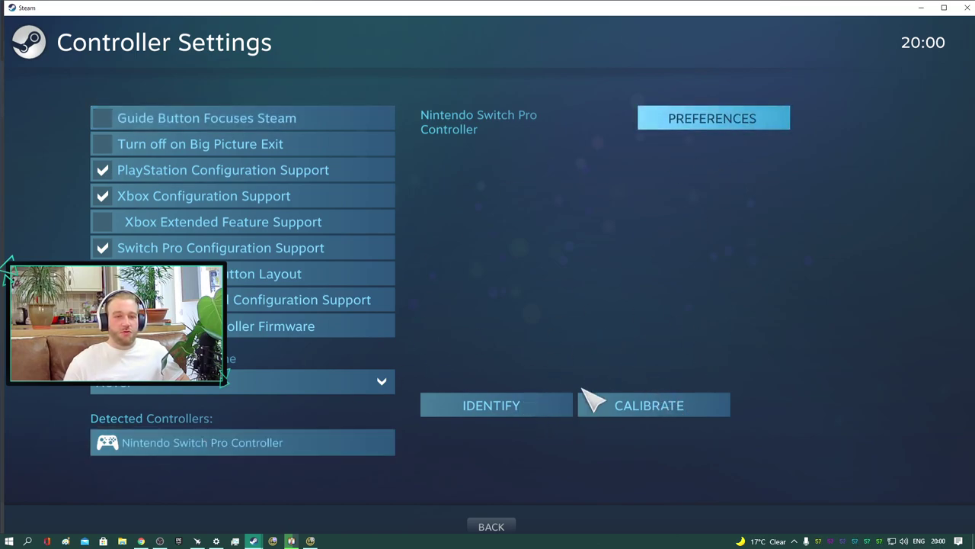
left_click(967, 7)
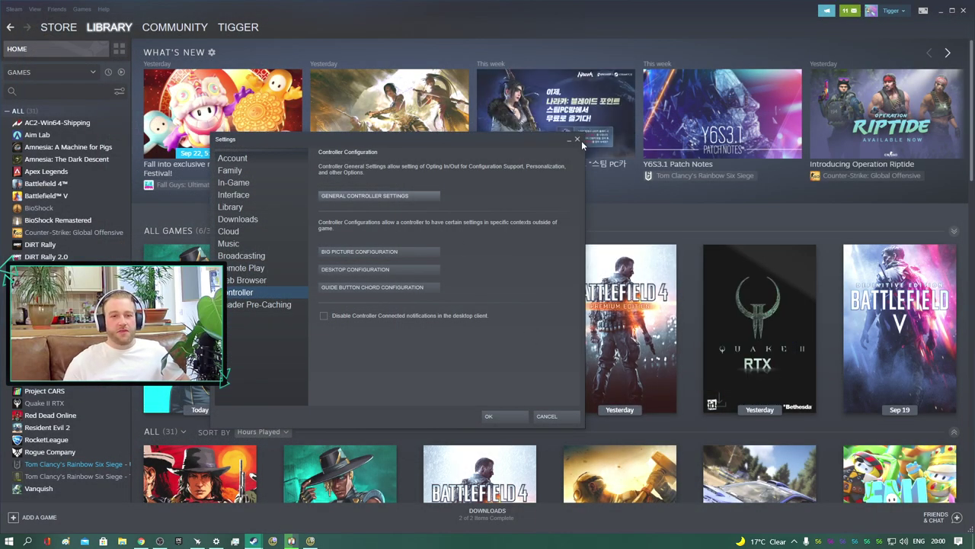
left_click(578, 141)
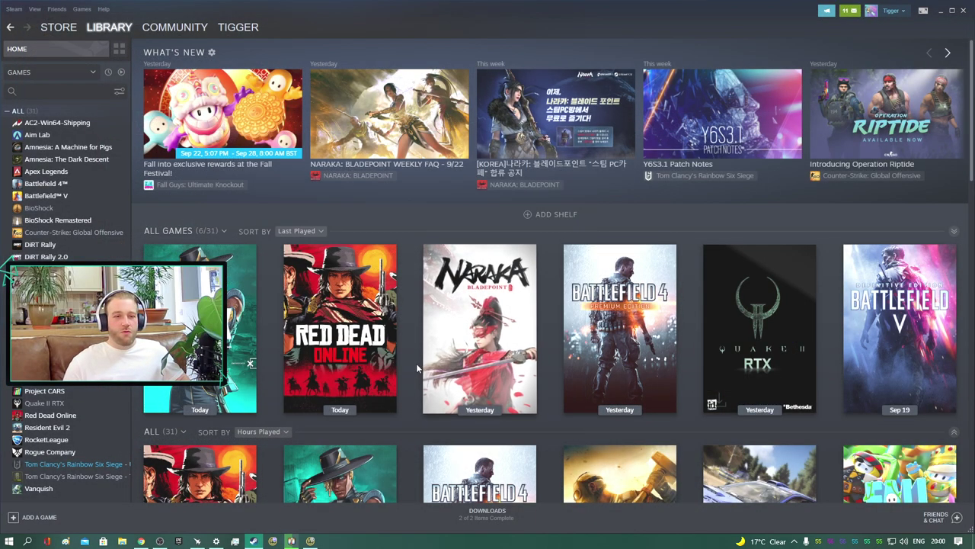
Open the controller configuration for Battlefield 4 from the game library
scroll(366, 366, "down", 2)
scroll(336, 388, "down", 2)
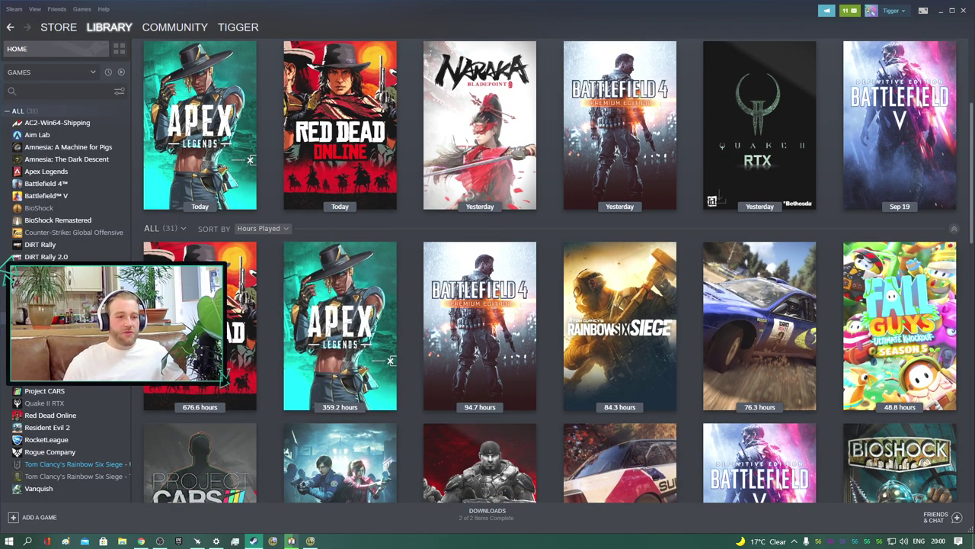
right_click(475, 334)
mouse_move(499, 372)
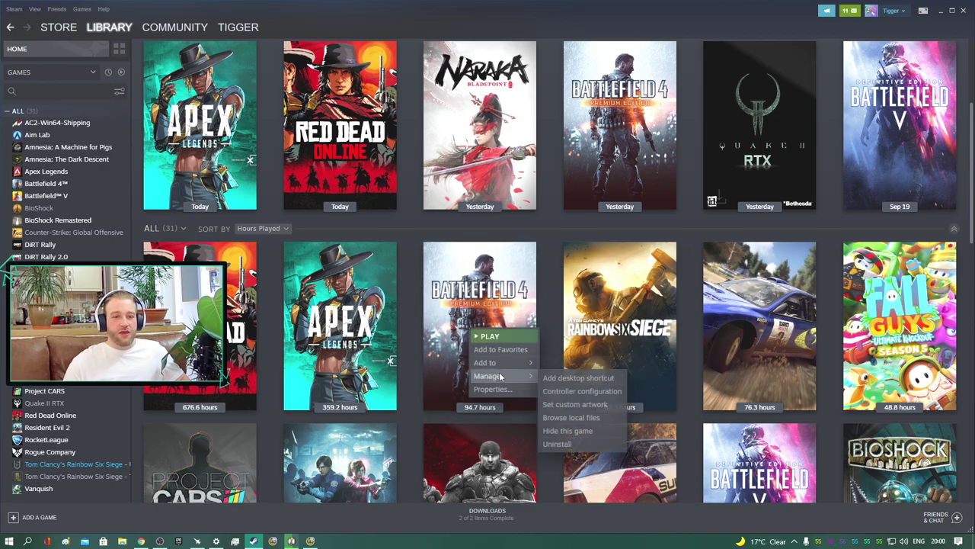
left_click(574, 391)
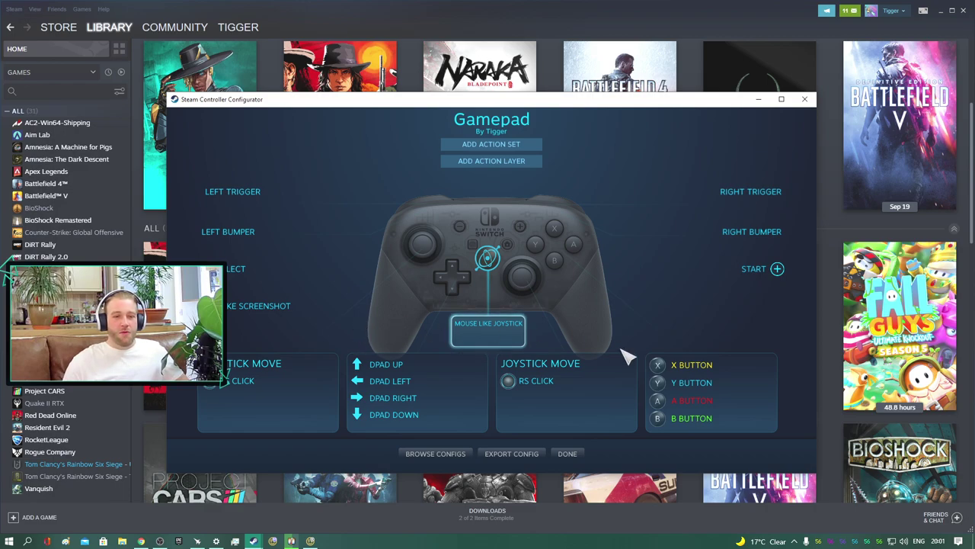
Examine the input style settings of the X, Y, A and B buttons and close the configurator
left_click(715, 395)
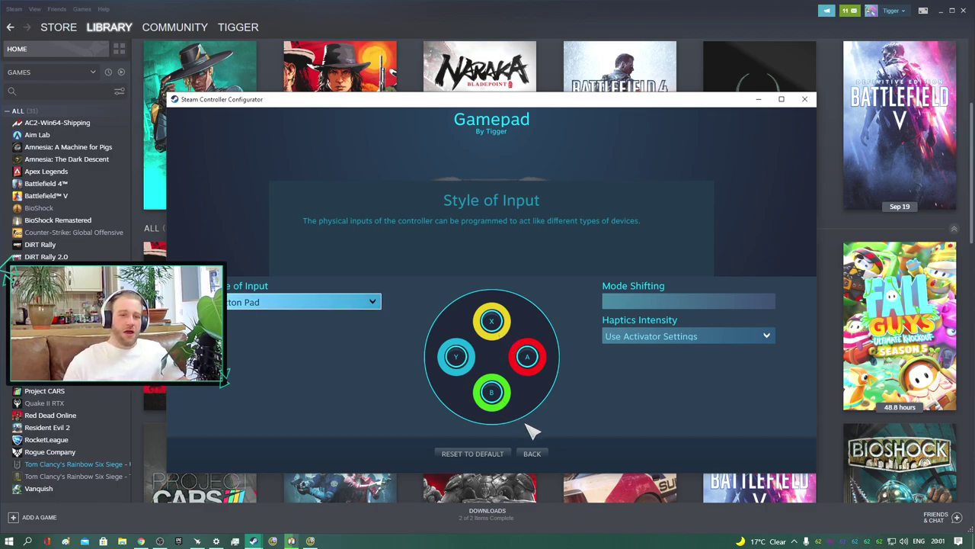
left_click(531, 453)
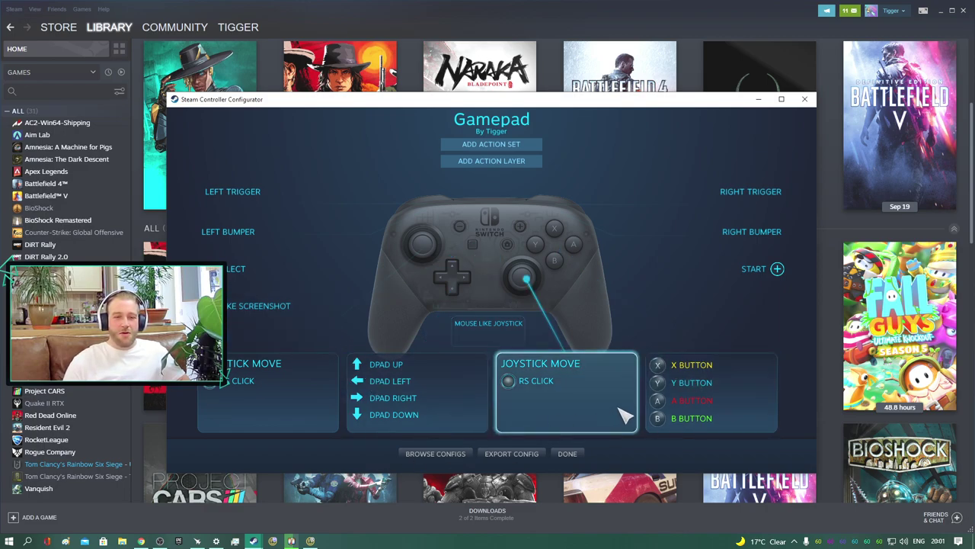
left_click(673, 392)
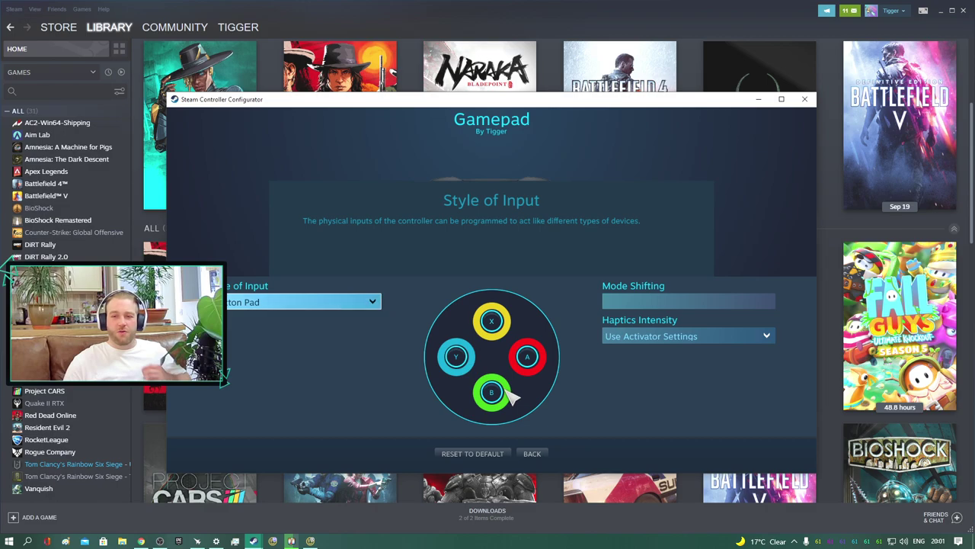
left_click(533, 454)
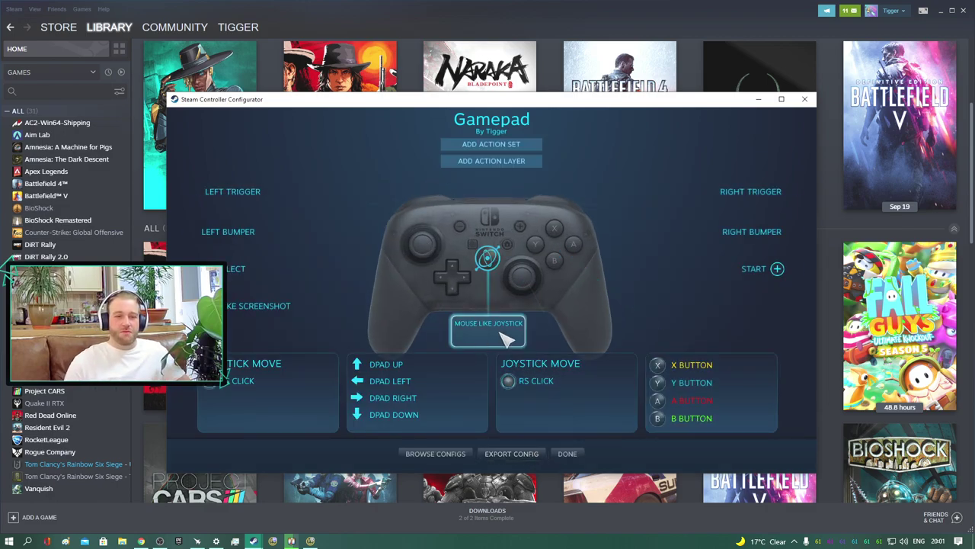
left_click(568, 454)
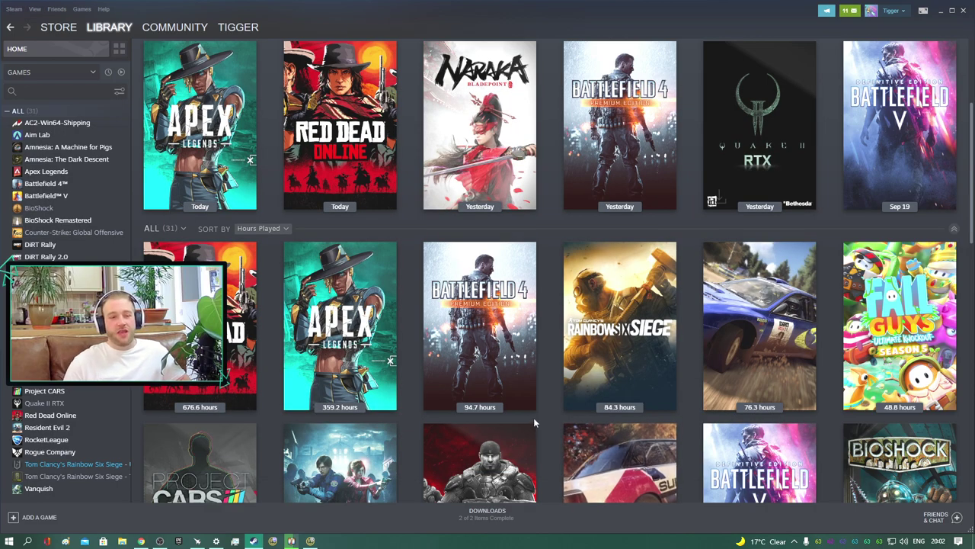
Open the Controller Friendly category from the store's home page
left_click(55, 32)
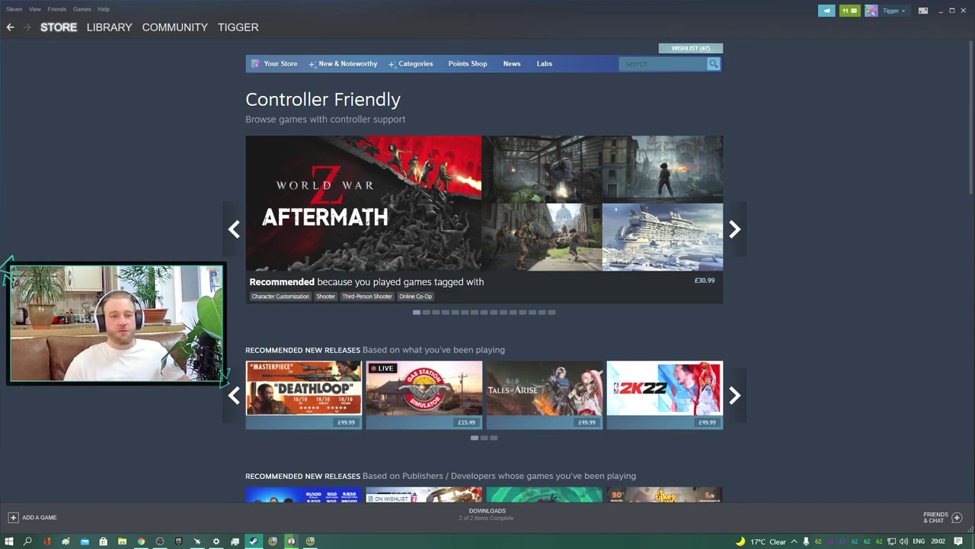
scroll(485, 270, "down", 3)
scroll(164, 54, "up", 3)
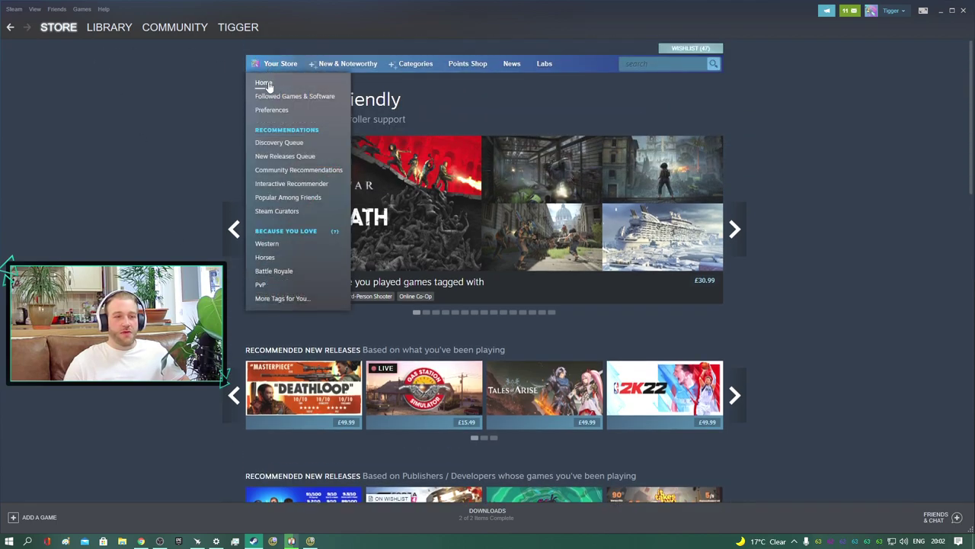
left_click(264, 84)
scroll(158, 249, "down", 5)
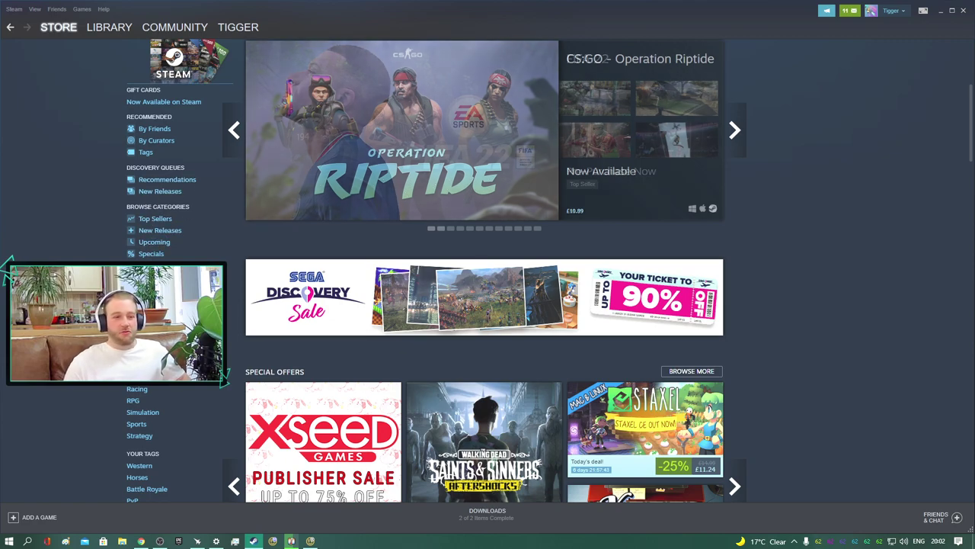
left_click(150, 276)
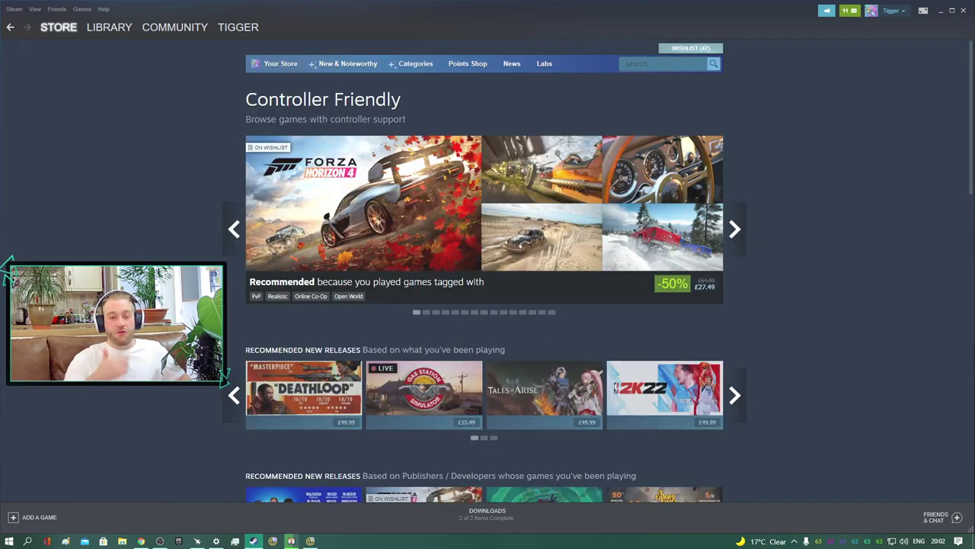
Browse the Top Sellers among the controller-friendly games
scroll(484, 304, "down", 3)
scroll(483, 305, "down", 3)
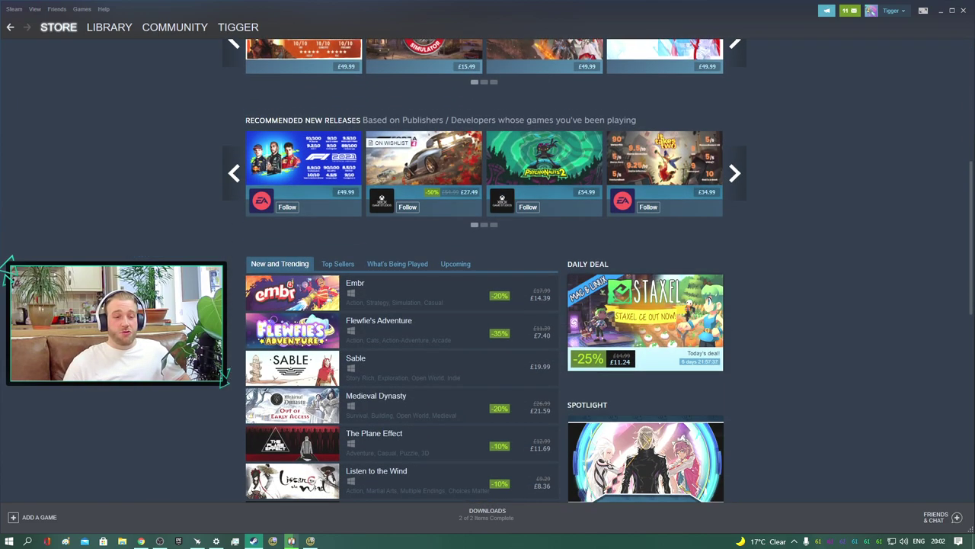
scroll(334, 213, "down", 3)
scroll(334, 213, "up", 2)
left_click(340, 215)
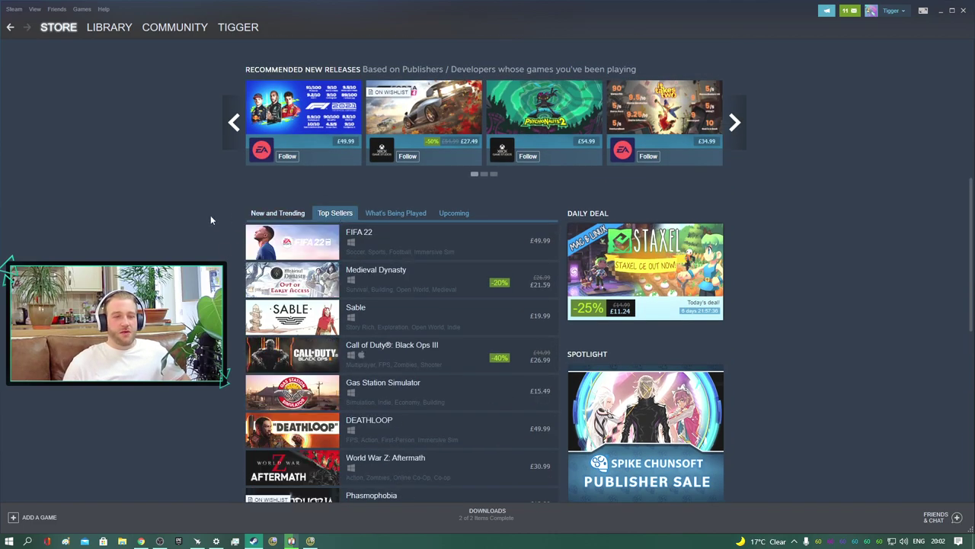
scroll(339, 215, "down", 2)
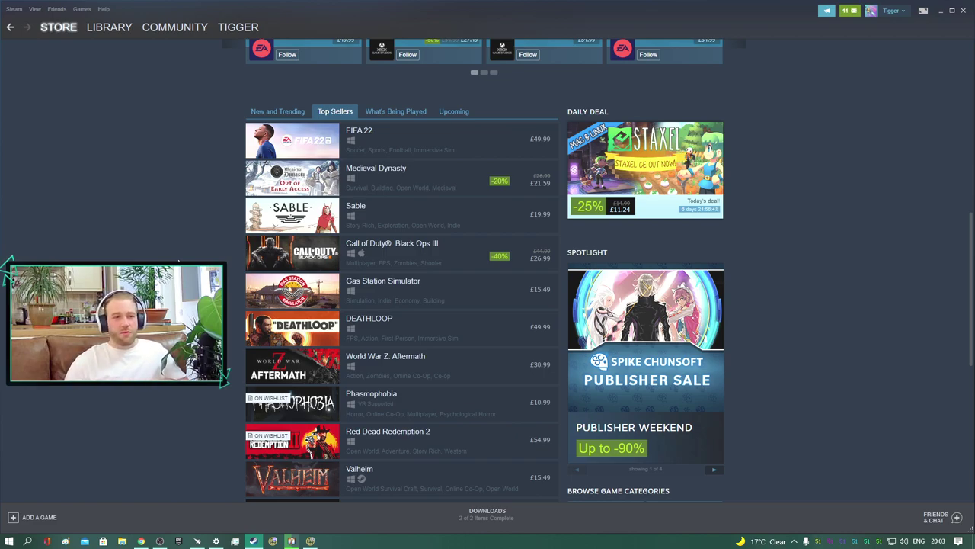
Return to the library and open the properties of Gears 5
left_click(109, 27)
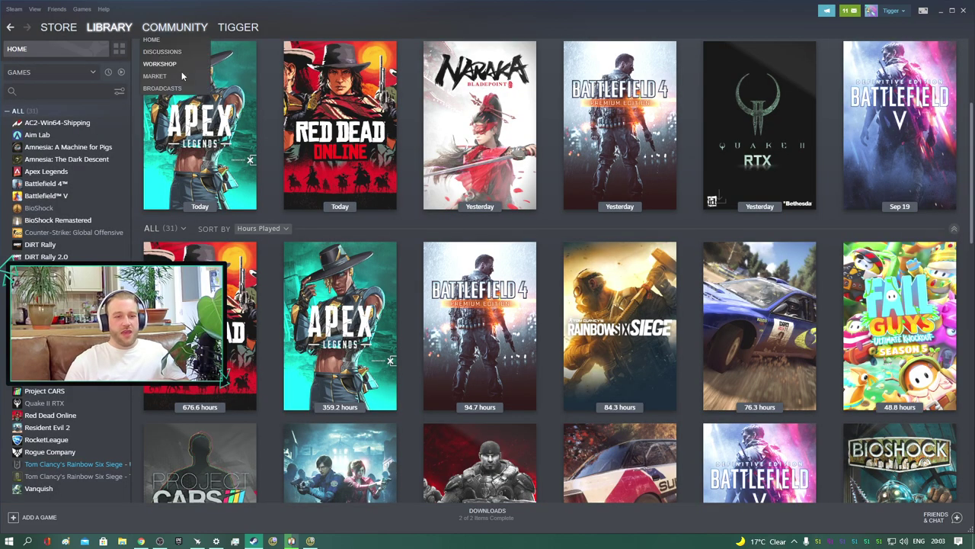
scroll(339, 274, "down", 3)
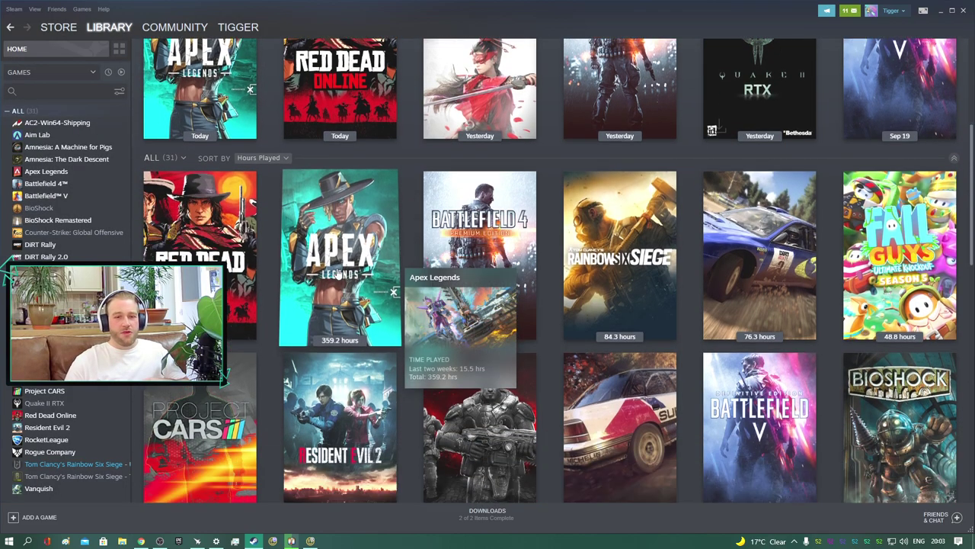
scroll(367, 278, "down", 1)
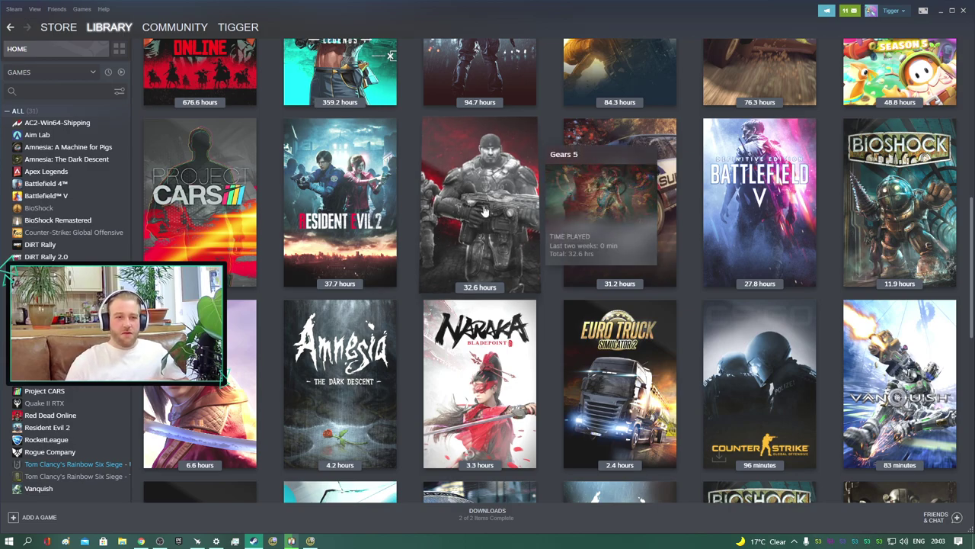
scroll(429, 350, "down", 2)
scroll(429, 351, "up", 2)
scroll(429, 350, "up", 1)
right_click(478, 244)
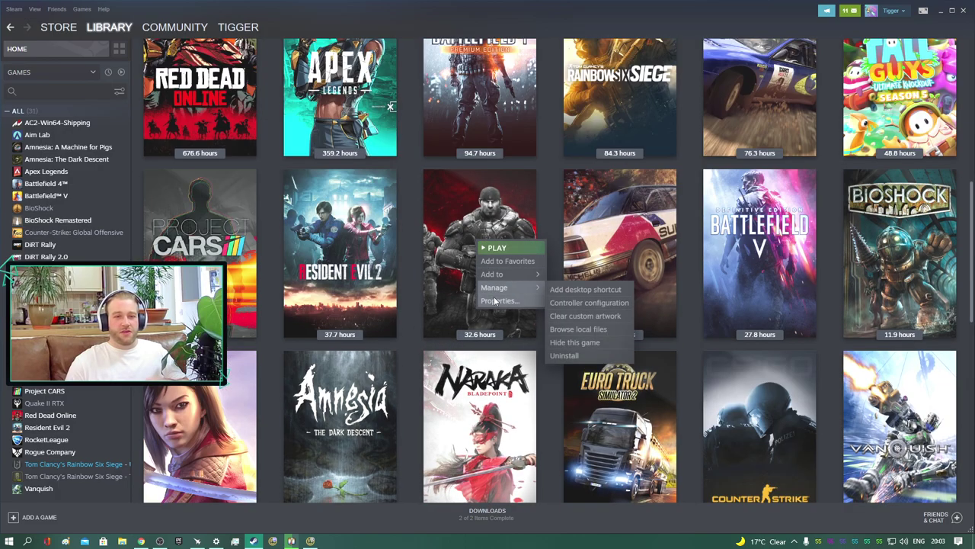
mouse_move(494, 287)
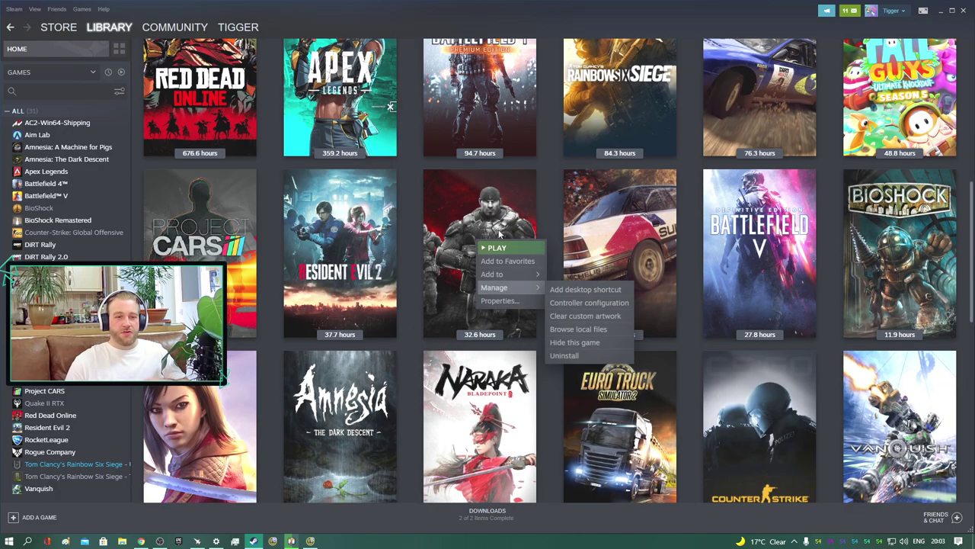
left_click(515, 302)
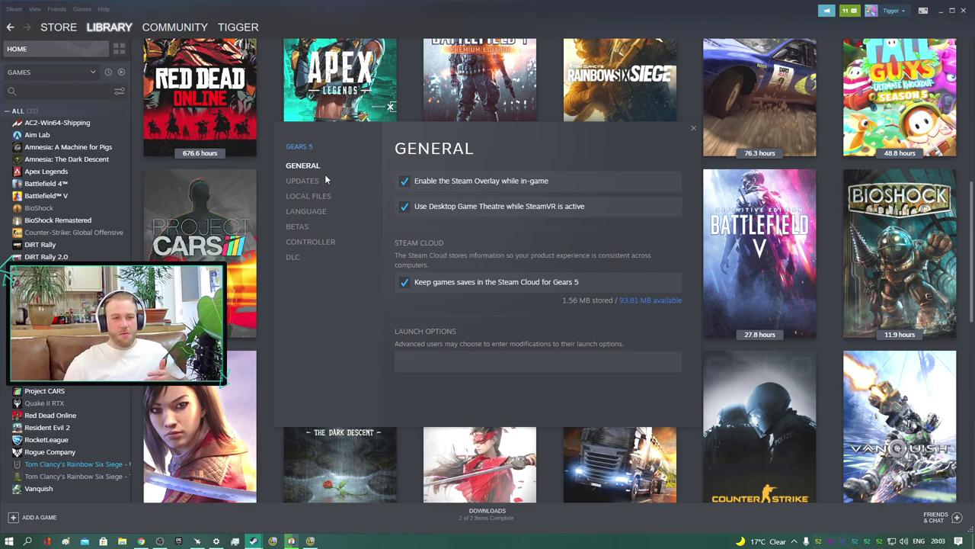
Examine the Steam Input status and override options for Gears 5, and close its properties without changing the override
left_click(320, 242)
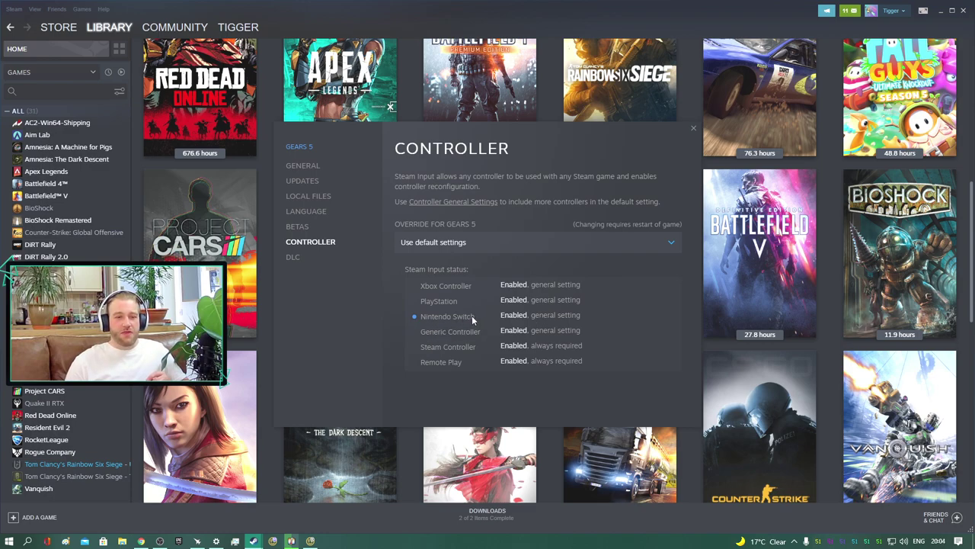
left_click(471, 242)
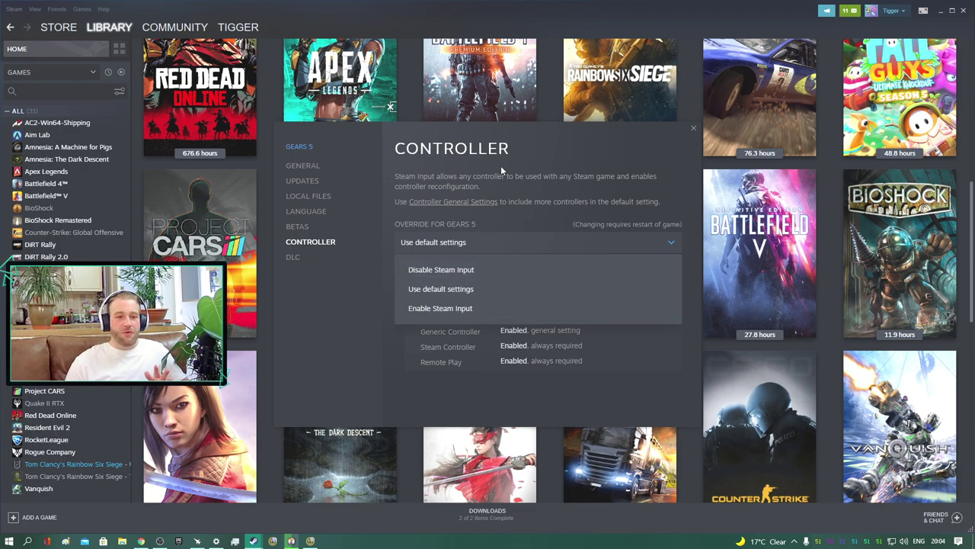
left_click(525, 178)
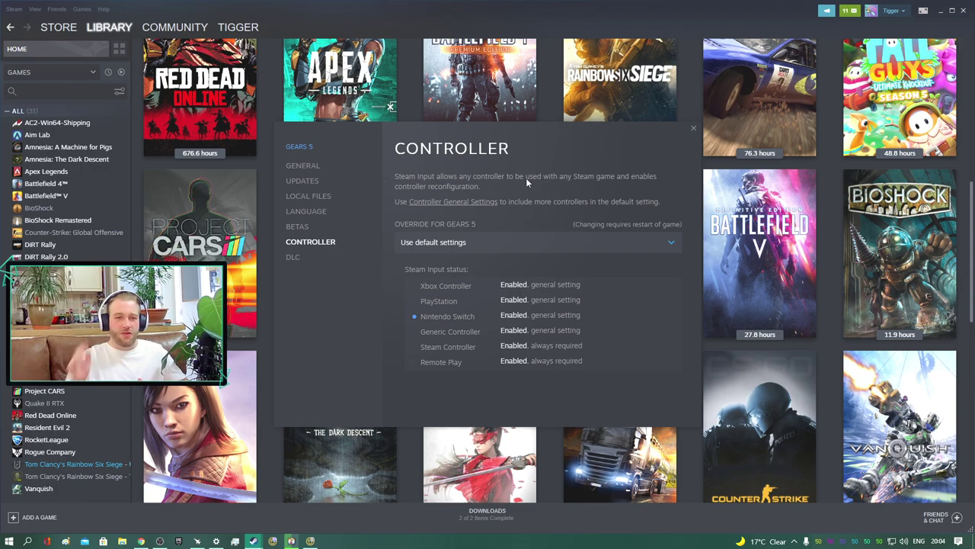
left_click(693, 128)
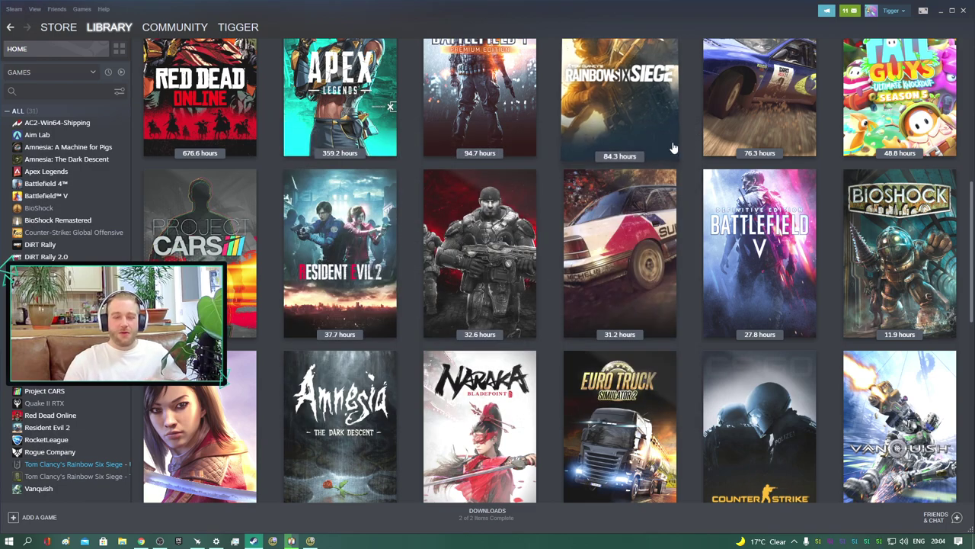